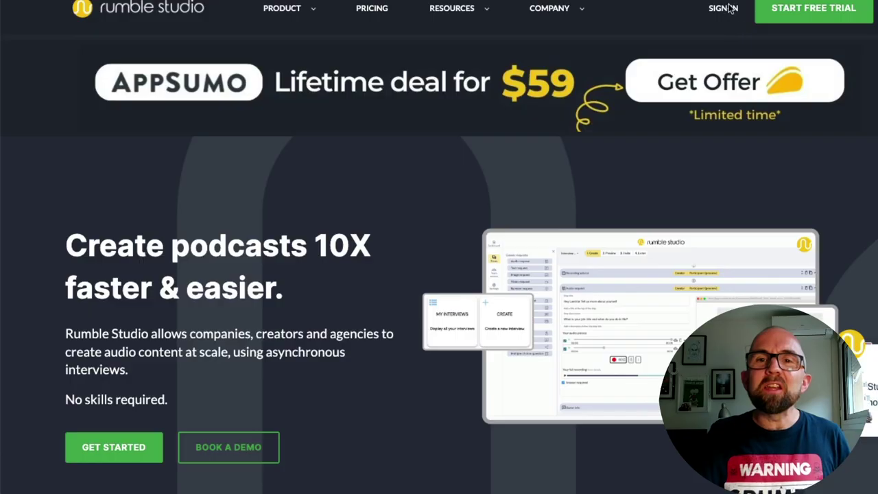
- Sign in and start a new interview titled Sample
left_click(724, 9)
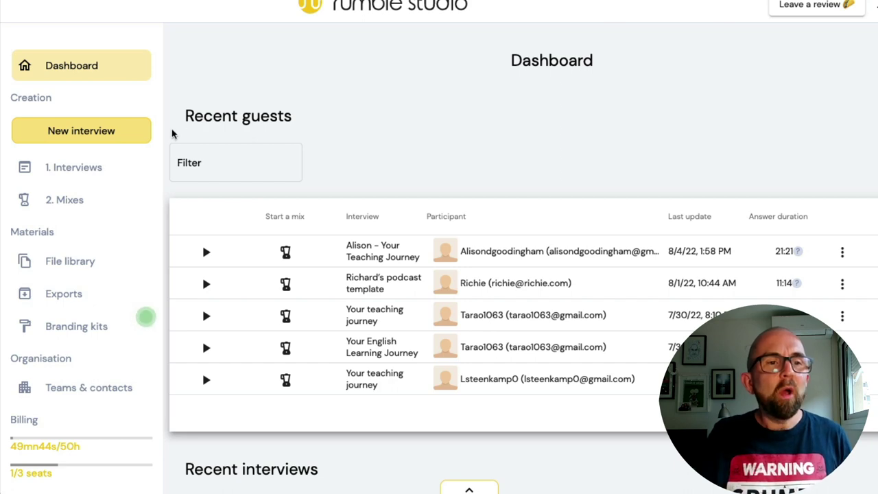
left_click(97, 137)
left_click(278, 179)
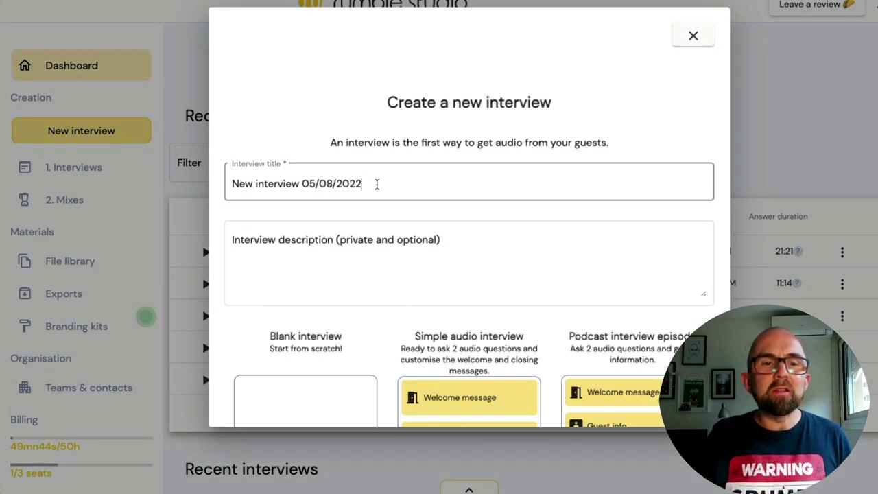
left_click_drag(377, 182, 169, 147)
type("Sample")
- Create the interview from the Simple audio interview template
scroll(392, 361, "down", 2)
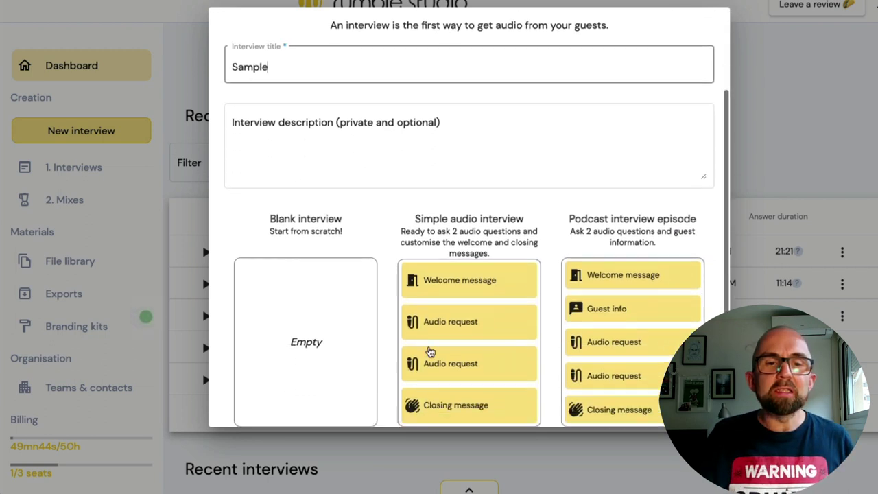
left_click(450, 308)
scroll(449, 309, "down", 1)
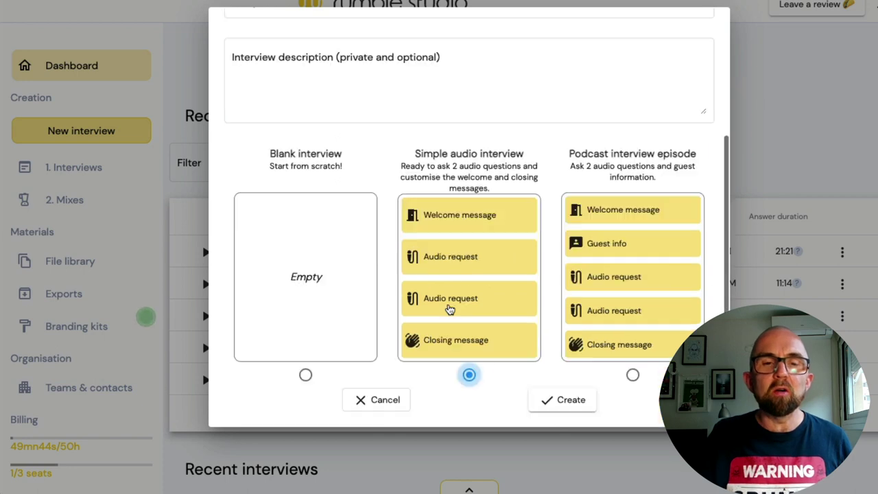
left_click(555, 397)
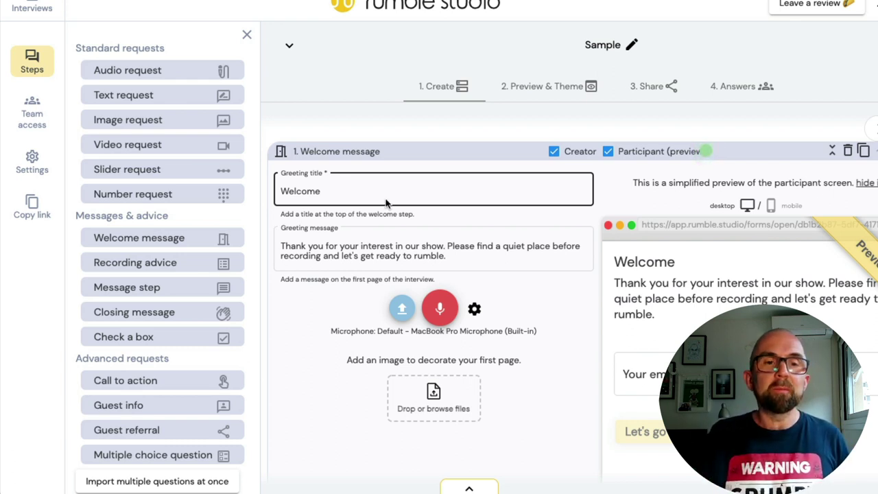
- Rename the first audio question step to Q1
scroll(386, 205, "down", 8)
triple_click(341, 274)
key("BackSpace")
type("Q1")
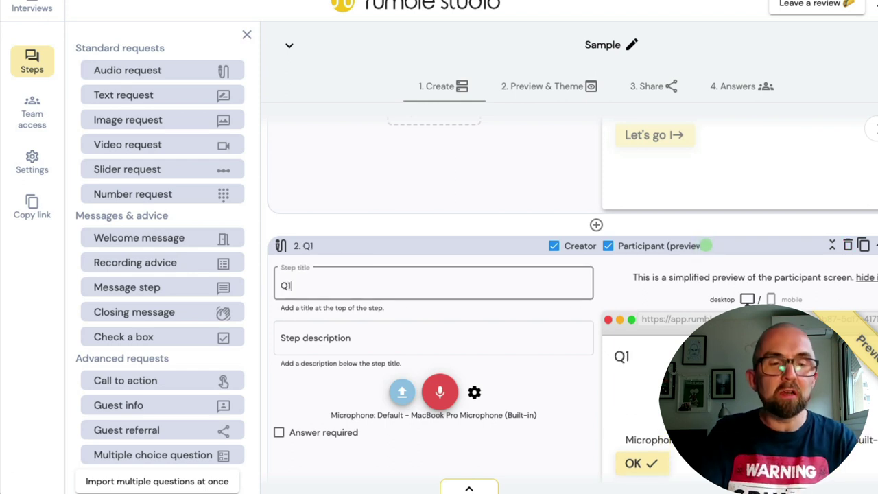
- Give Q1 the description 'Ok in this question you will answer about teaching'
left_click(330, 344)
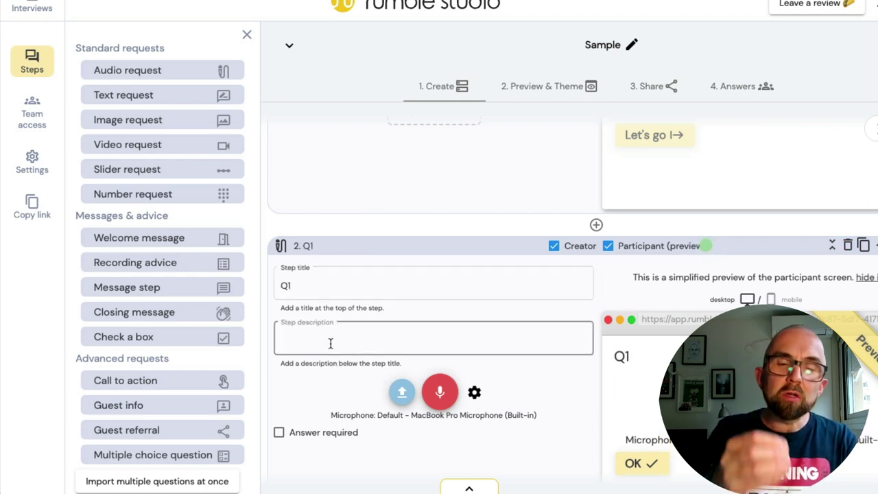
type("Ok ")
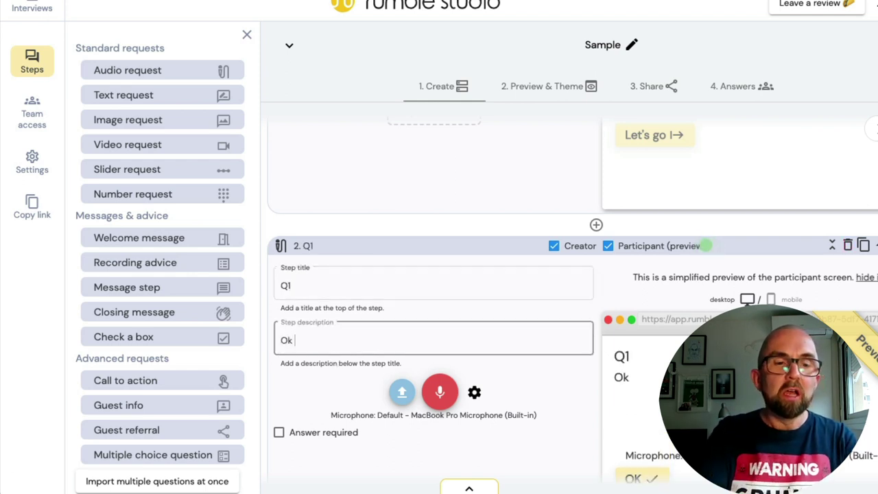
type("in this question you will a")
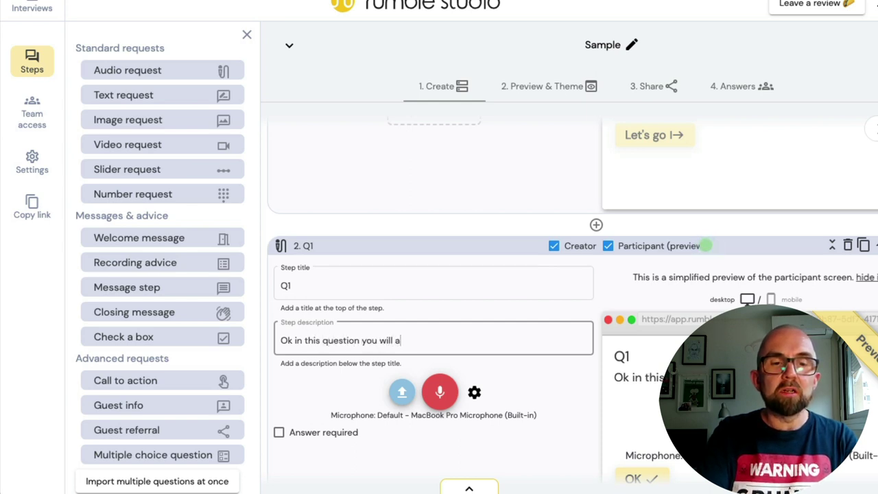
type("nswer about teaching")
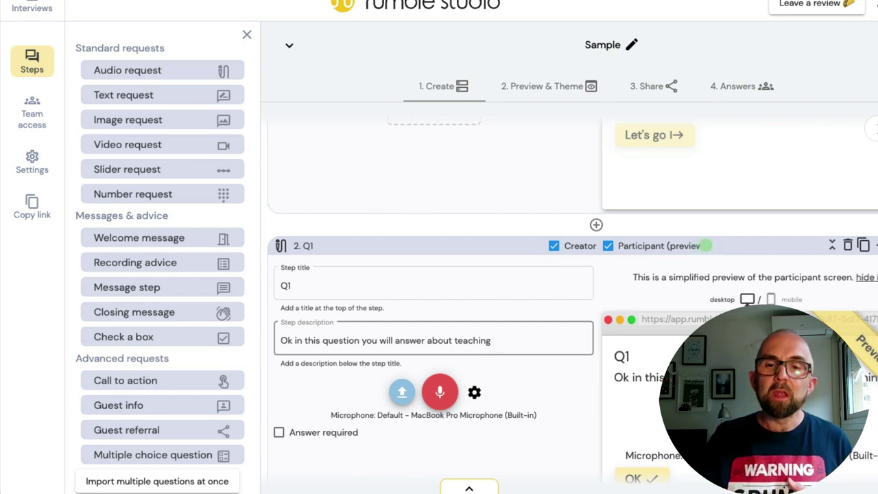
scroll(763, 298, "down", 3)
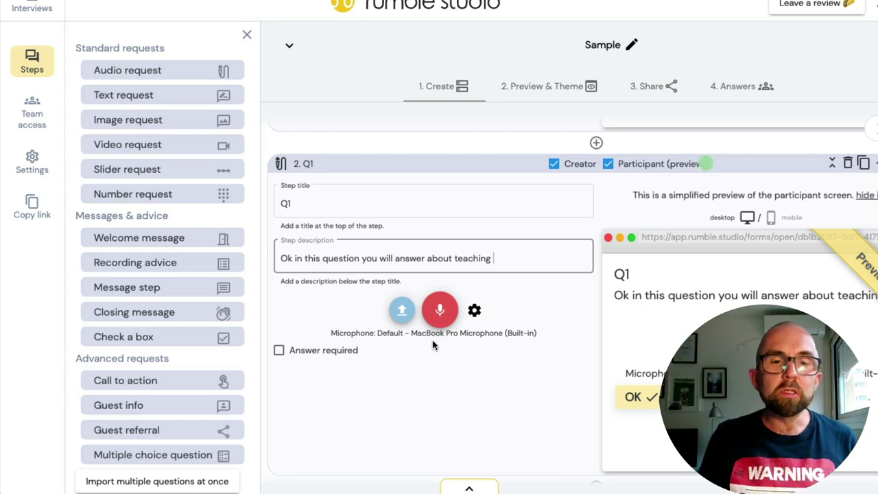
- Add a blank audio request as step 4, just before the closing message
scroll(515, 391, "down", 5)
scroll(515, 392, "down", 3)
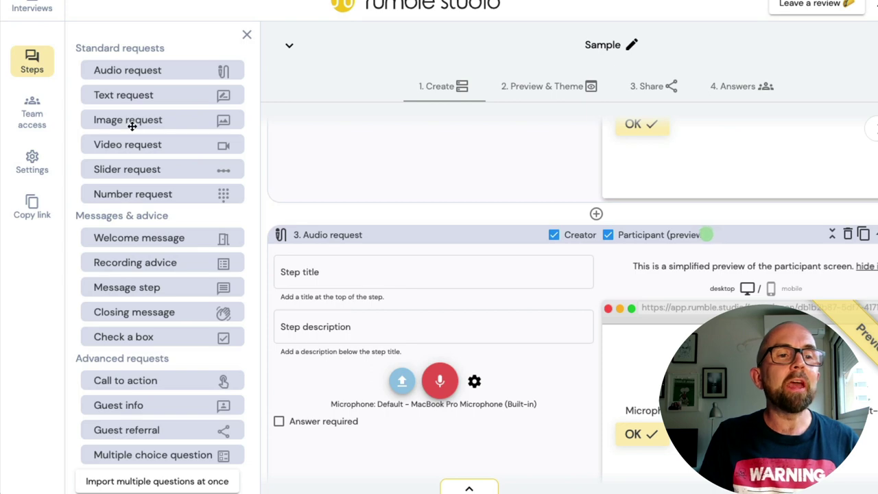
left_click_drag(143, 71, 418, 477)
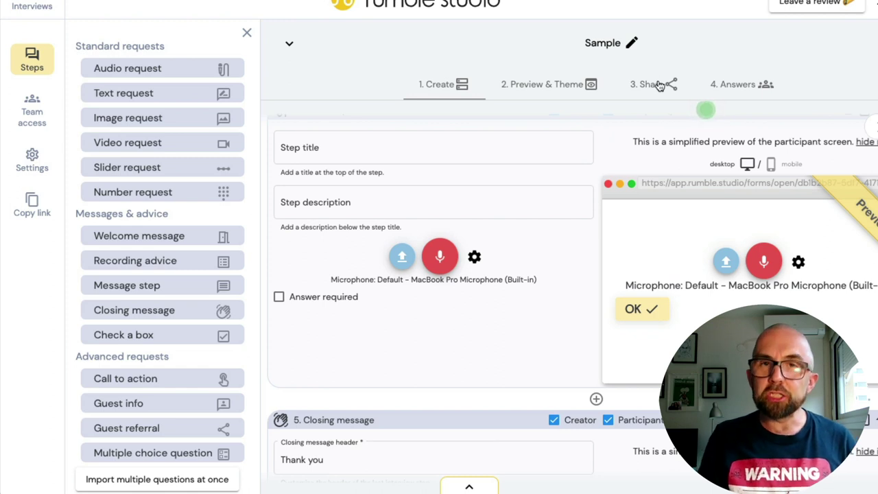
- Open the Preview & Theme settings of General template – Your Teaching Journey
left_click(25, 7)
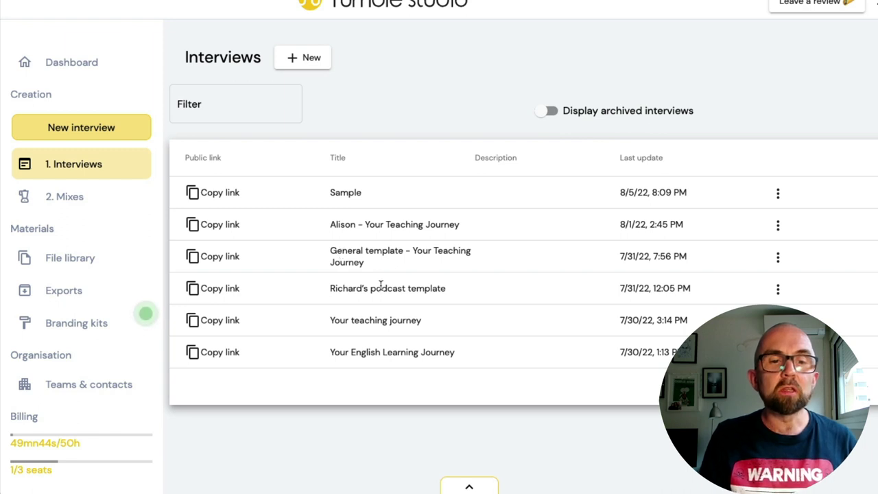
left_click(359, 259)
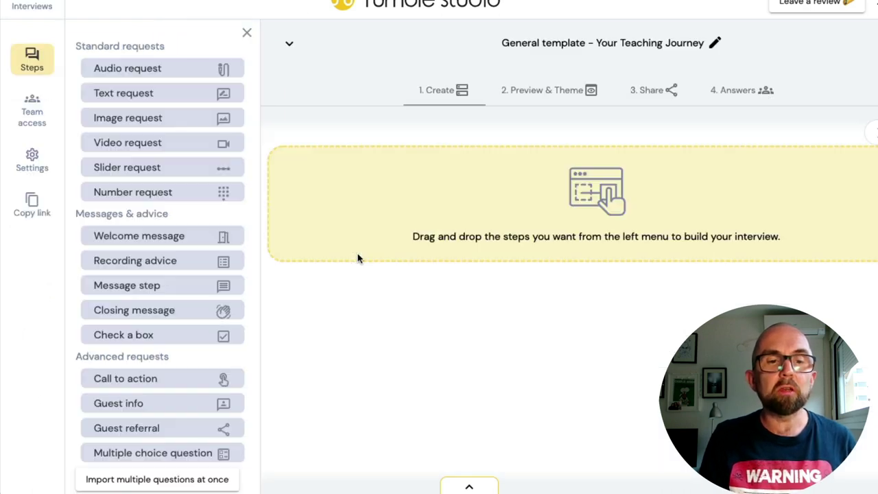
left_click(564, 86)
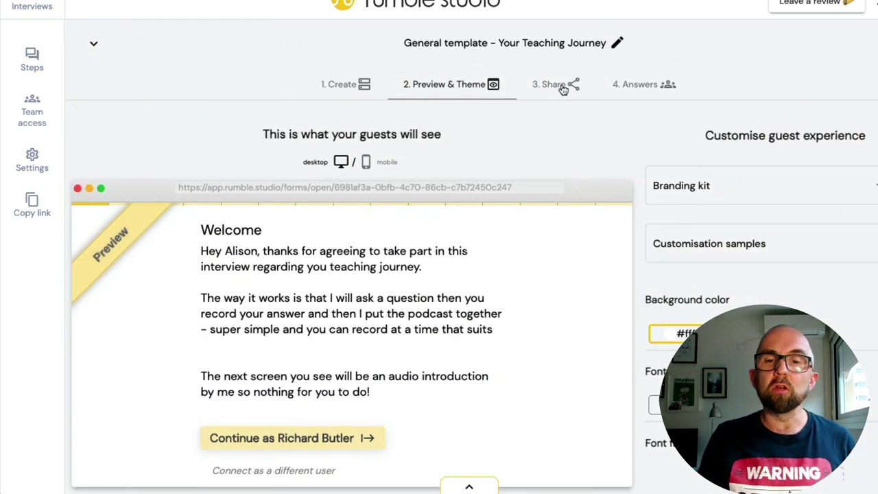
scroll(652, 255, "down", 1)
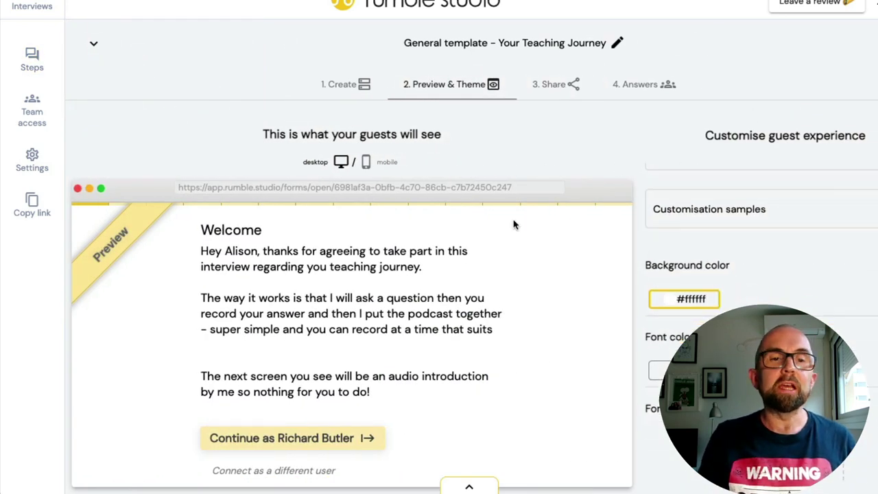
scroll(706, 286, "up", 1)
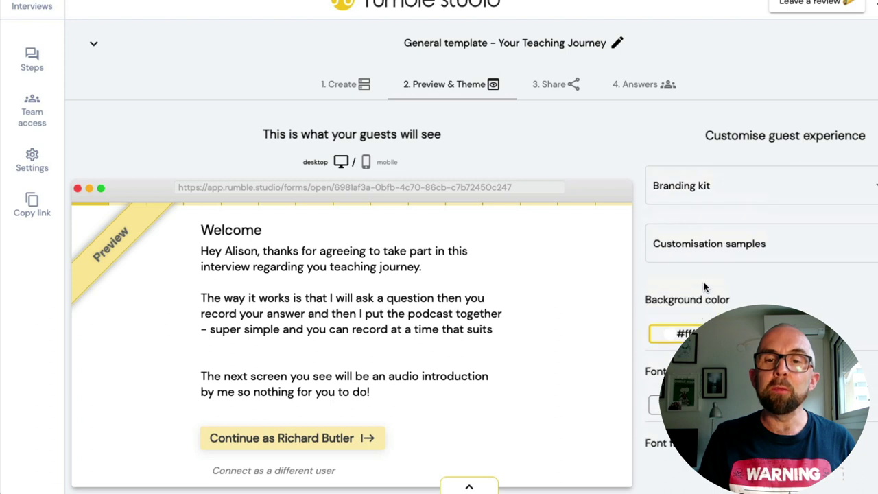
- Apply and save the That's Teaching Life branding kit, then show the sharing links
left_click(727, 198)
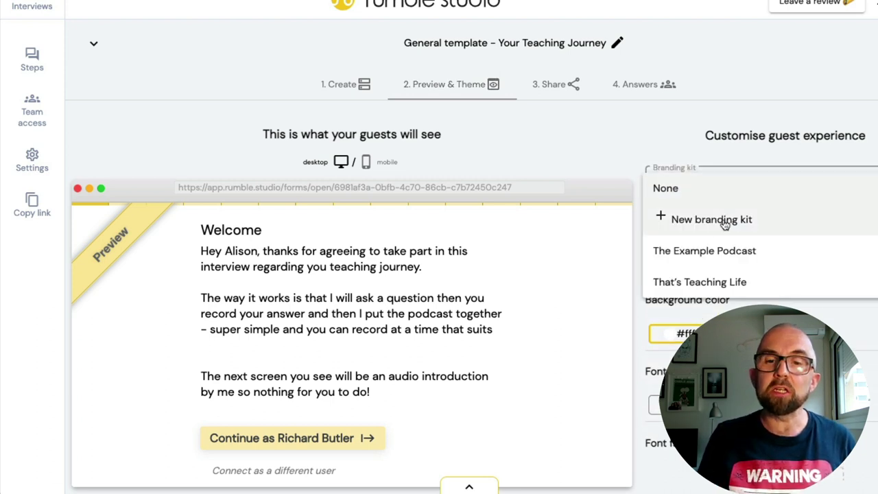
left_click(704, 282)
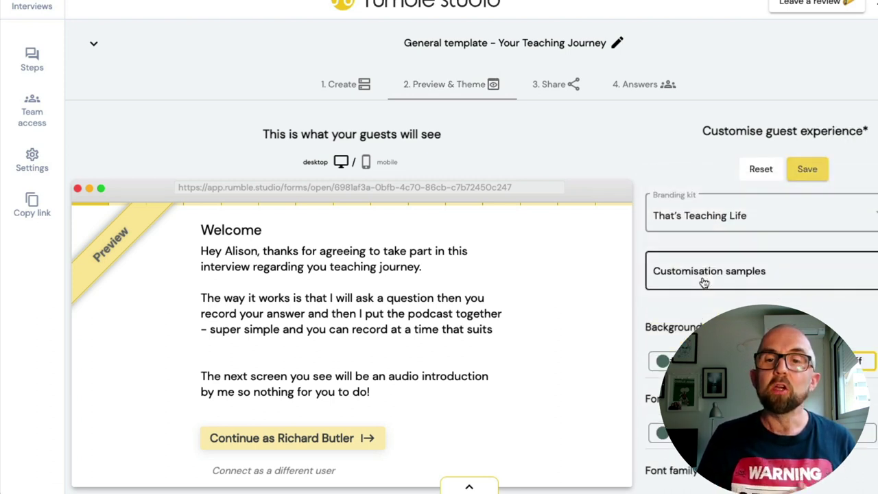
left_click(807, 169)
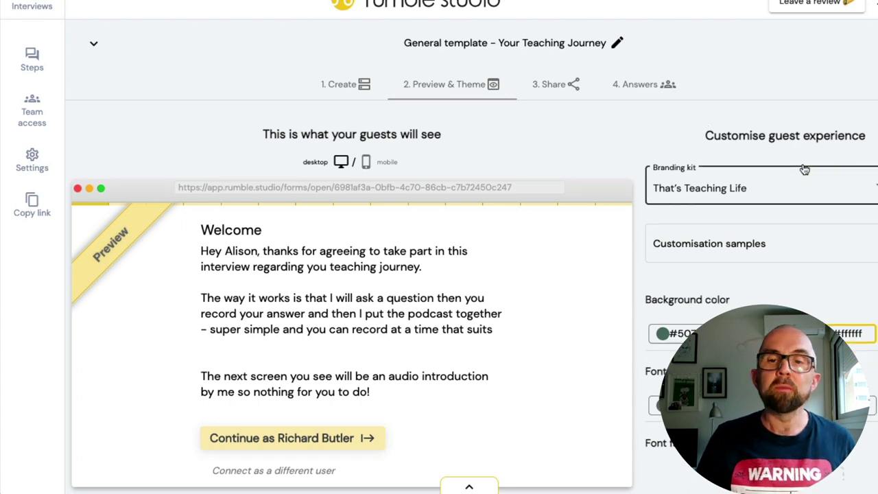
left_click(569, 85)
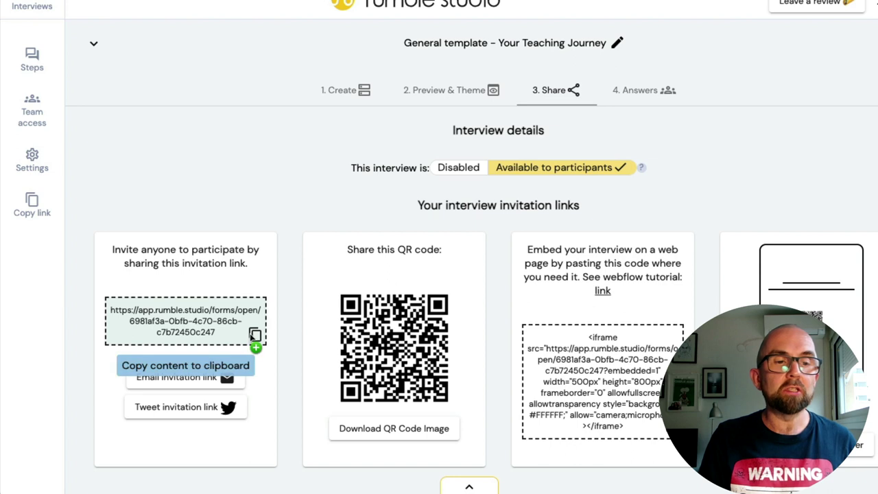
- Copy the guest invitation link and load it in a new browser tab
left_click(255, 334)
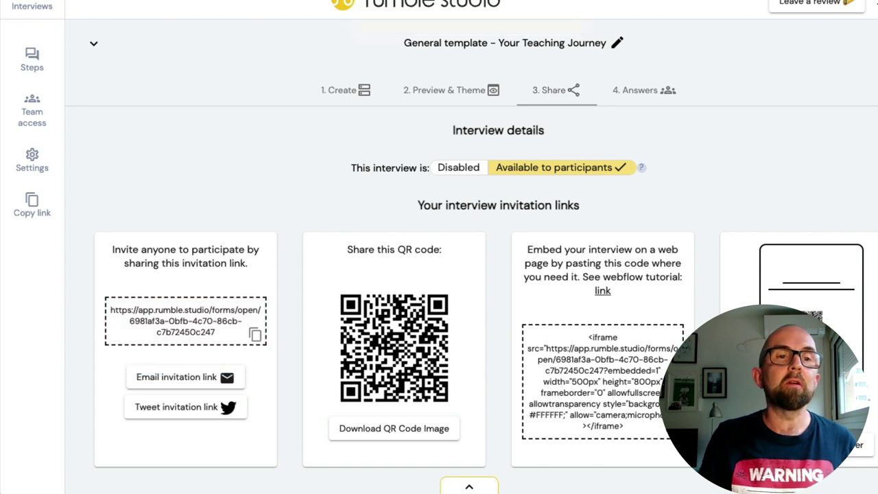
key("ctrl+t")
key("ctrl+v")
key("Return")
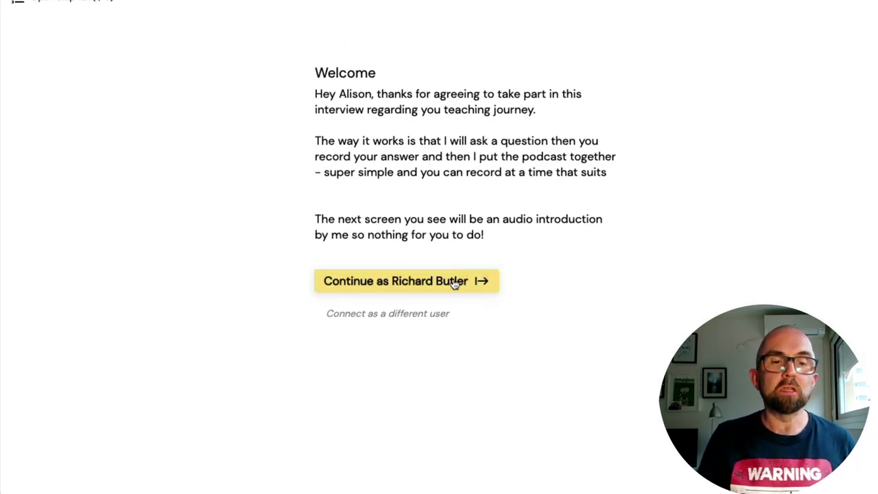
- Enter the interview as guest and skip Q1 without recording
left_click(454, 283)
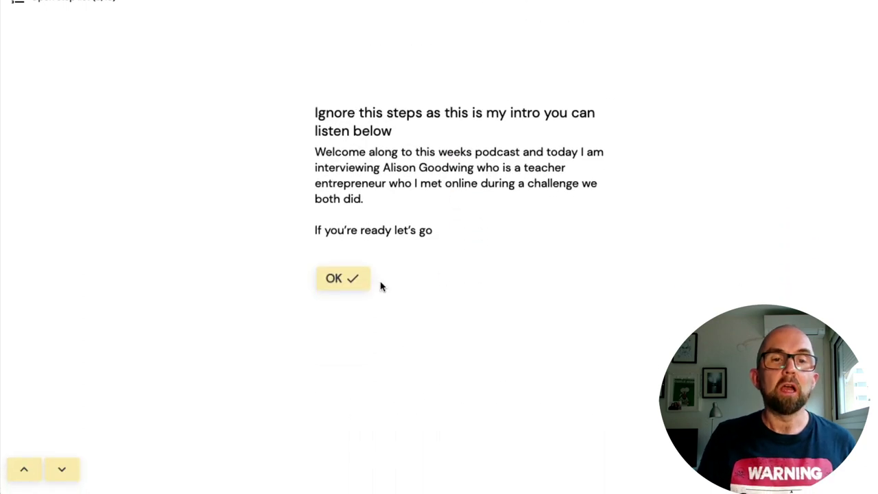
left_click(350, 280)
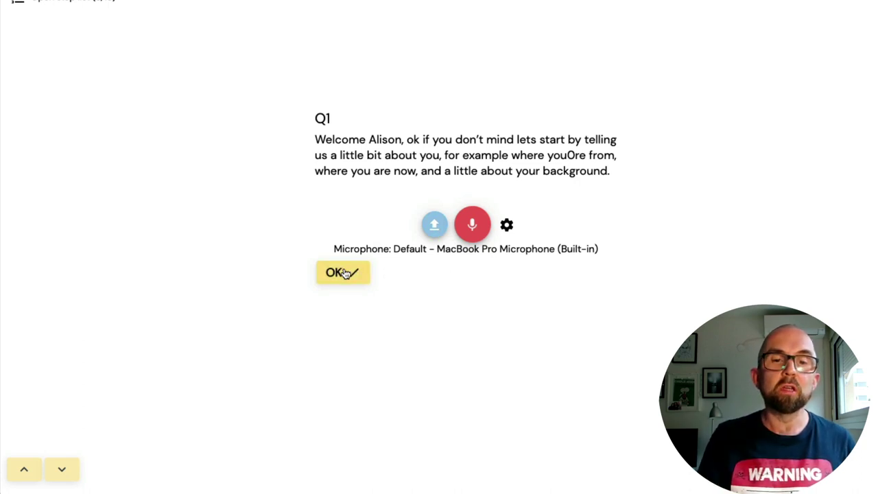
left_click(343, 273)
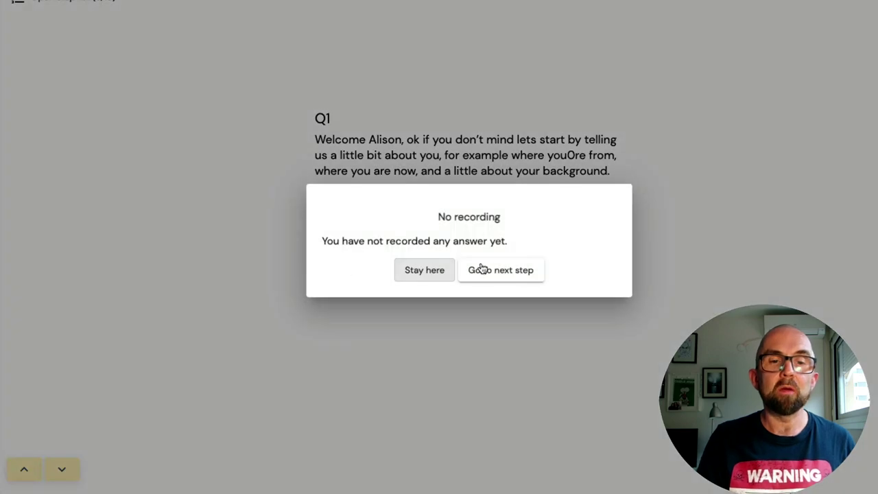
left_click(512, 275)
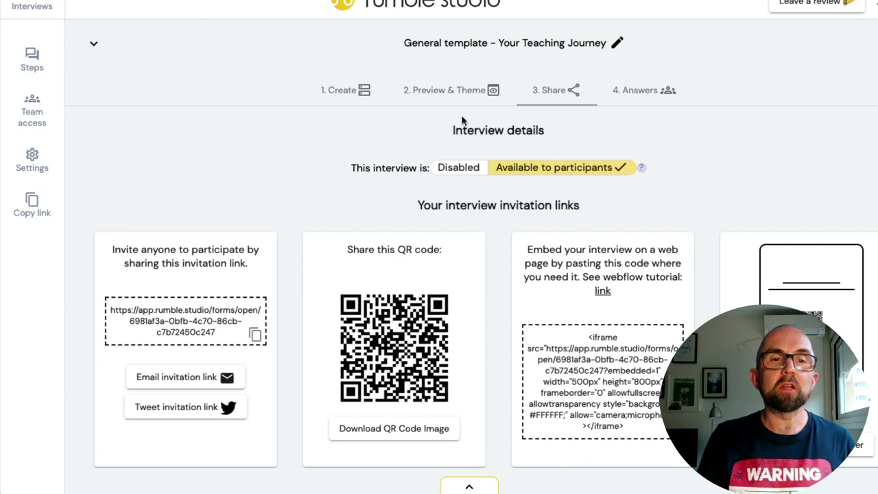
- Open the Share tab of the Your English Learning Journey interview
left_click(31, 6)
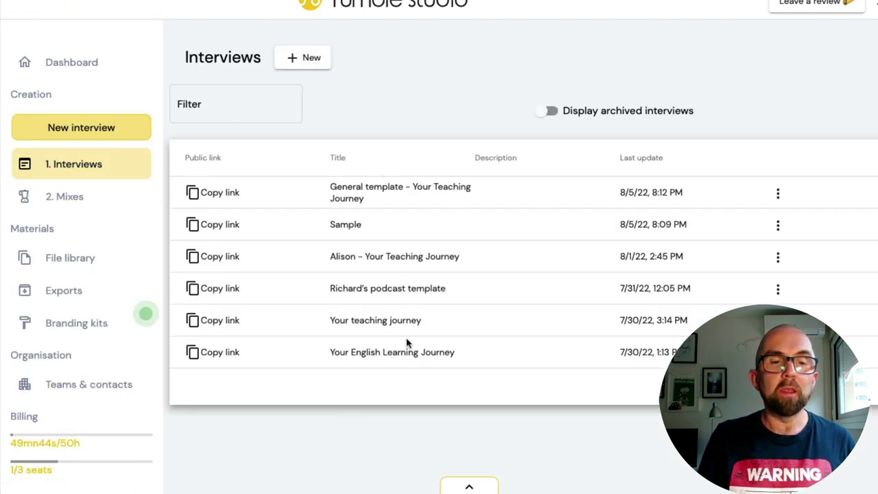
left_click(378, 351)
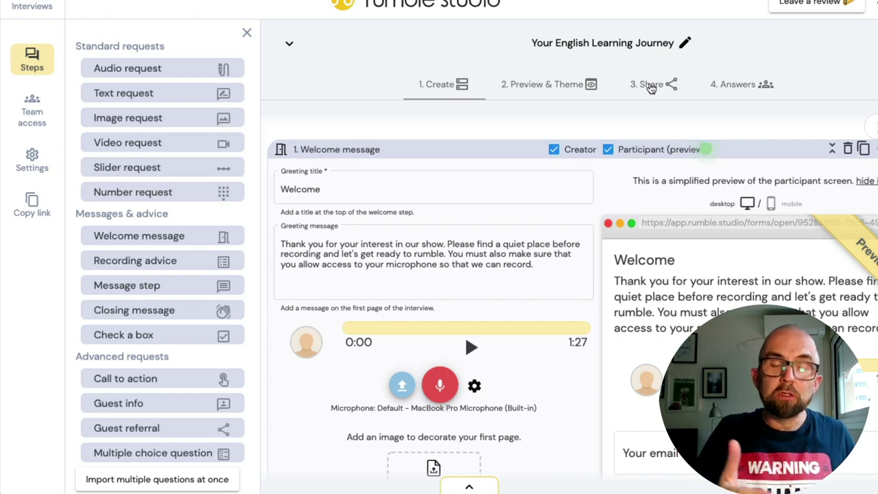
left_click(651, 85)
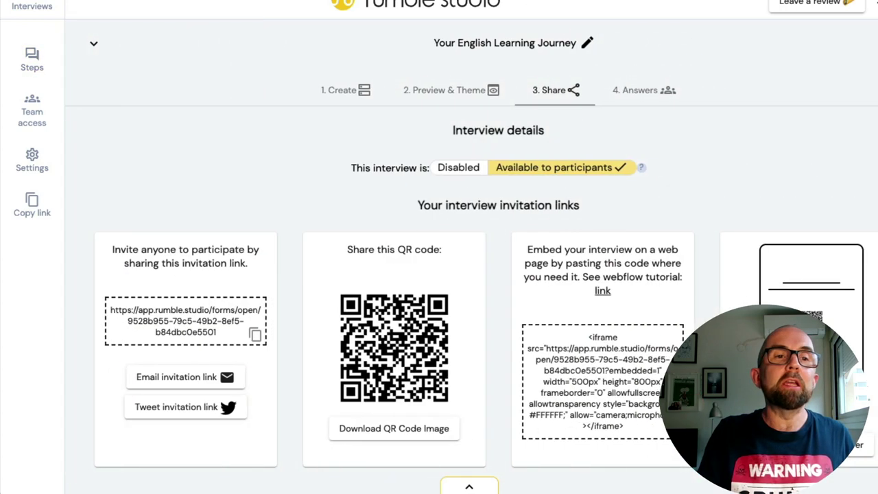
- Copy its invitation link and load it in a new browser tab
left_click(255, 334)
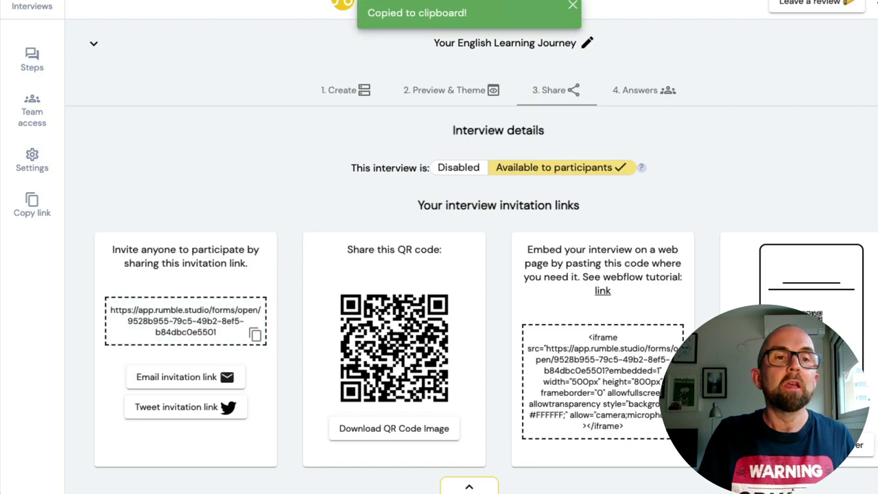
key("ctrl+t")
key("ctrl+v")
key("Return")
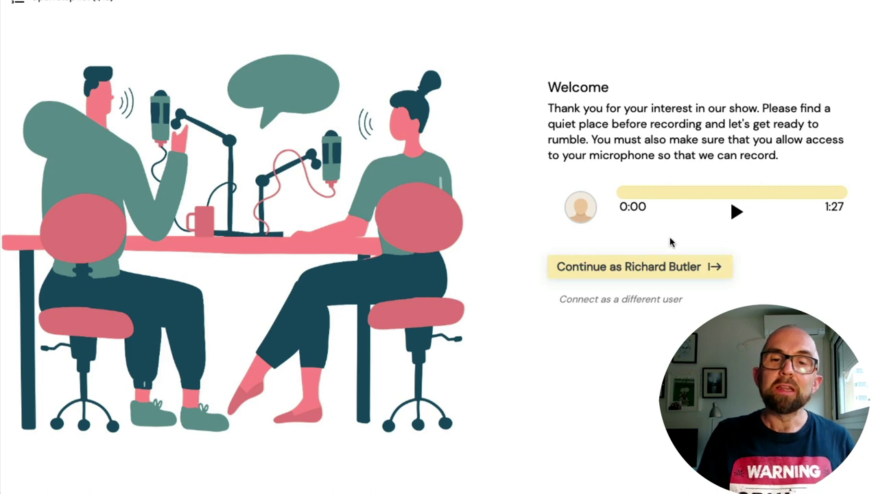
- As guest, pass the checklist and information form, then play Question 1's audio
left_click(633, 264)
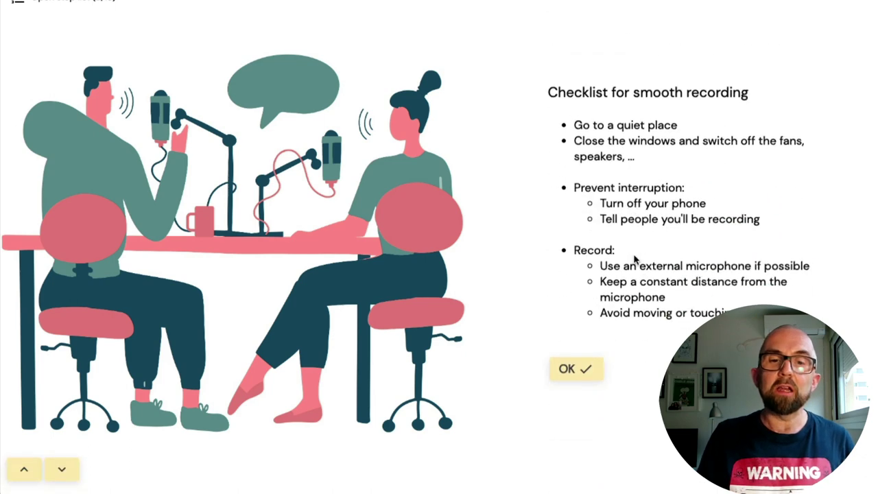
left_click(582, 334)
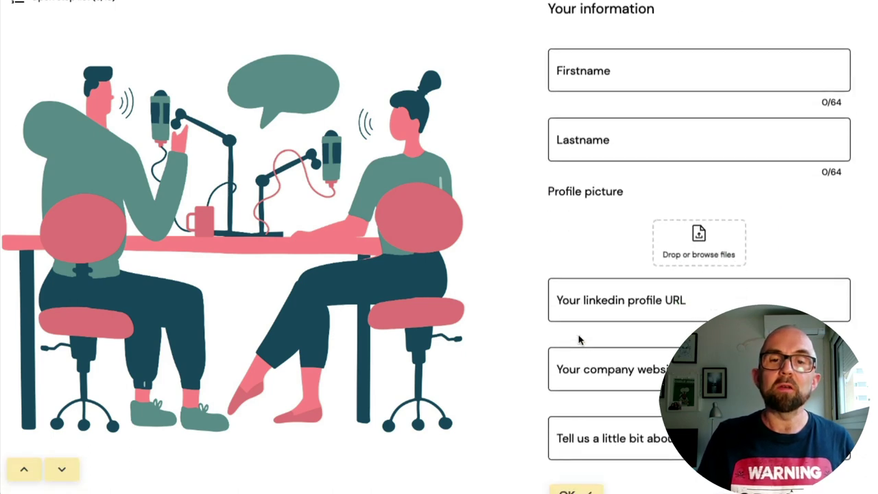
scroll(603, 418, "down", 2)
left_click(581, 431)
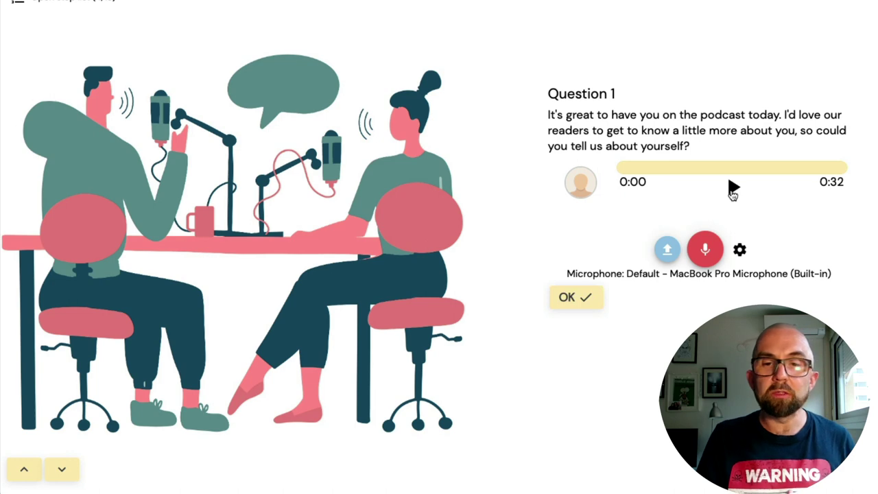
left_click(733, 187)
left_click(733, 187)
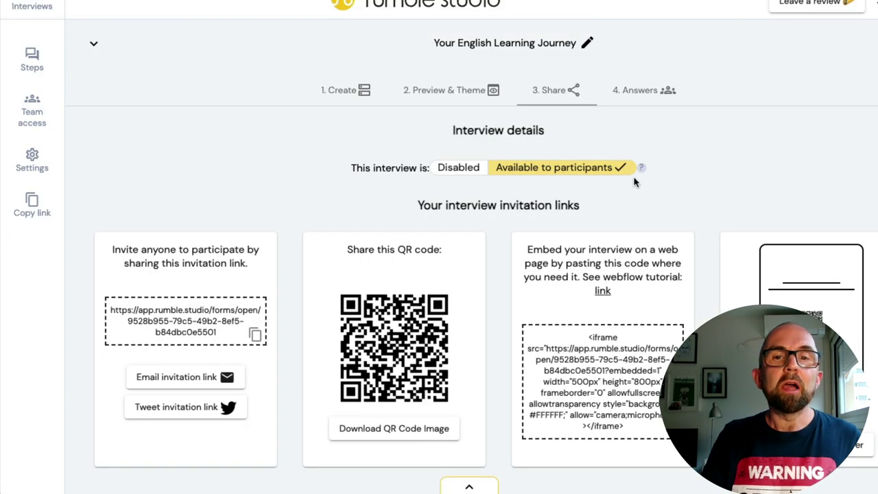
- Create a new mix from the second guest's Your English Learning Journey answers
left_click(635, 92)
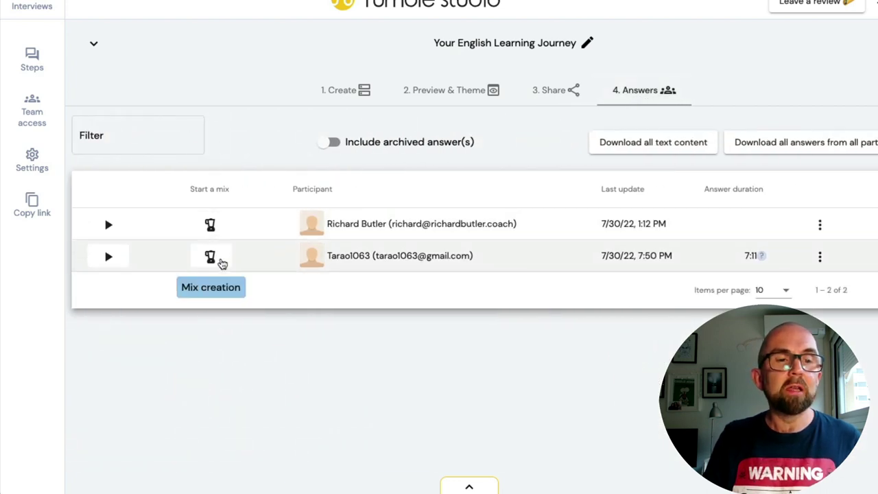
left_click(219, 263)
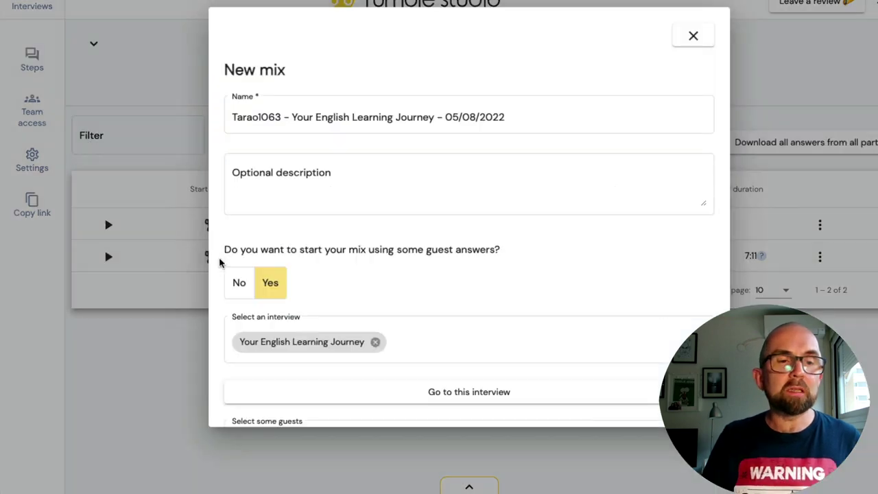
scroll(360, 244, "down", 1)
scroll(360, 244, "down", 3)
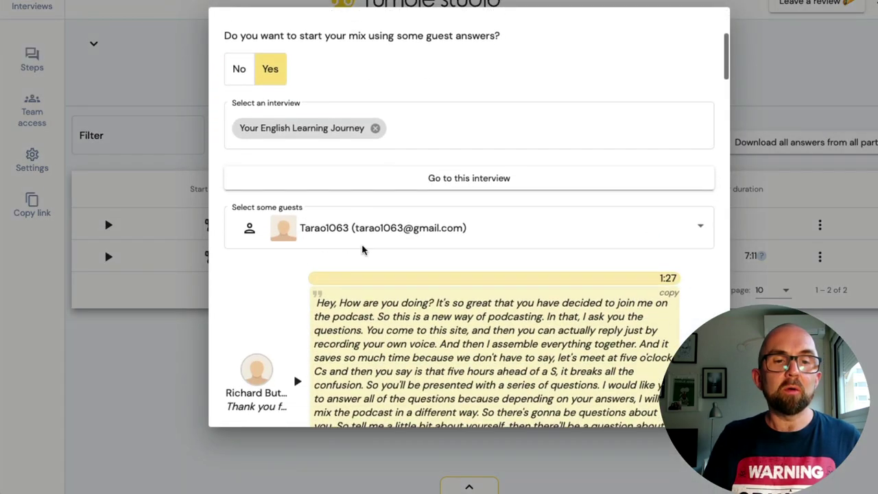
scroll(493, 334, "down", 2)
scroll(686, 310, "down", 20)
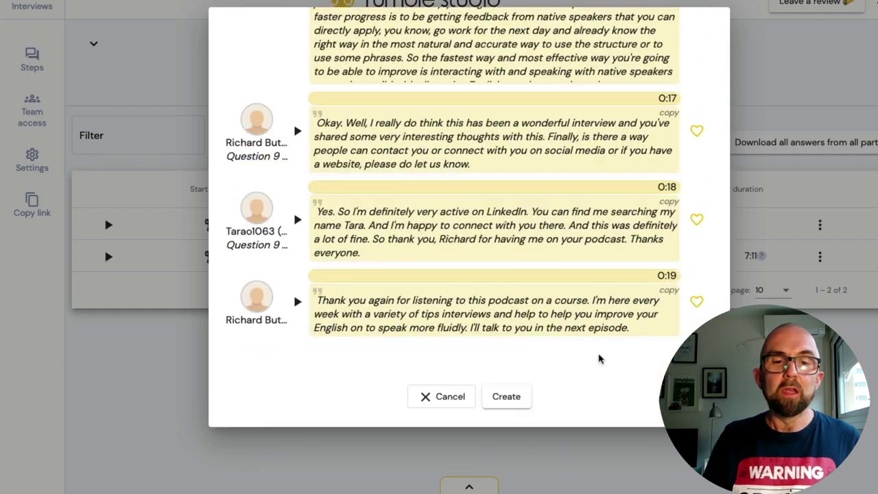
left_click(509, 397)
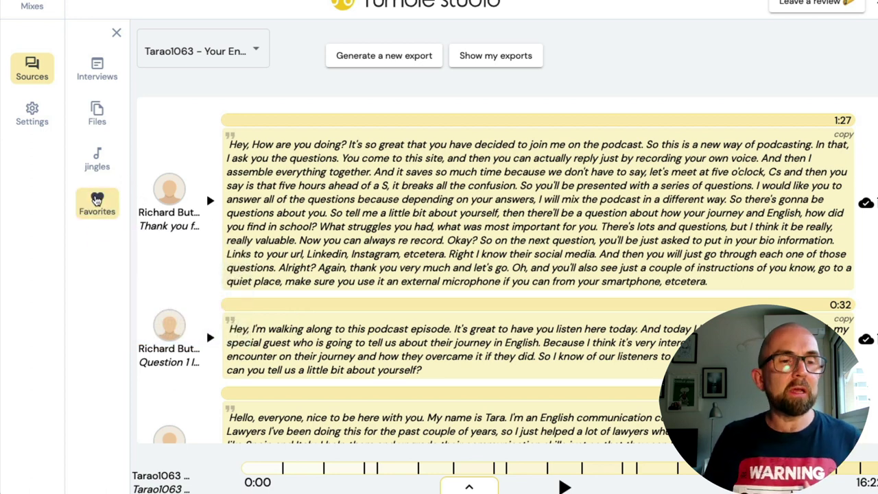
- From Favorites, put 'new intro' at the mix start and 'new outro' near its end
left_click(97, 199)
left_click_drag(172, 120, 695, 146)
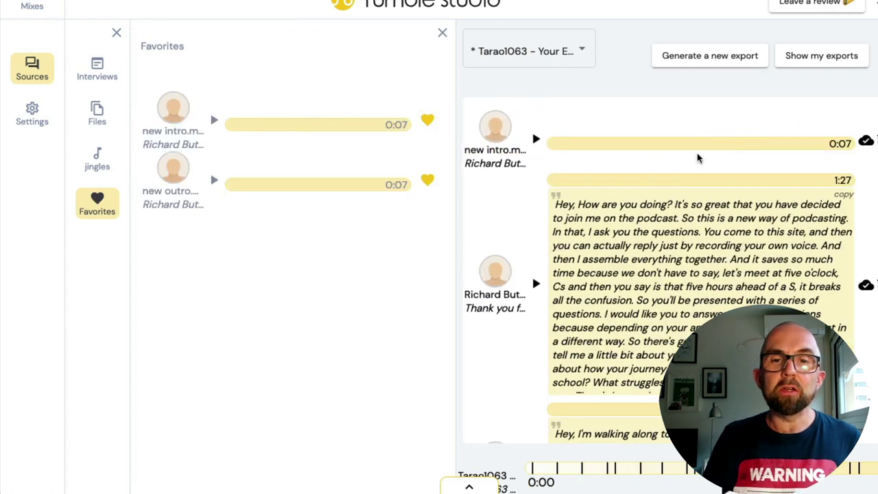
scroll(694, 146, "down", 10)
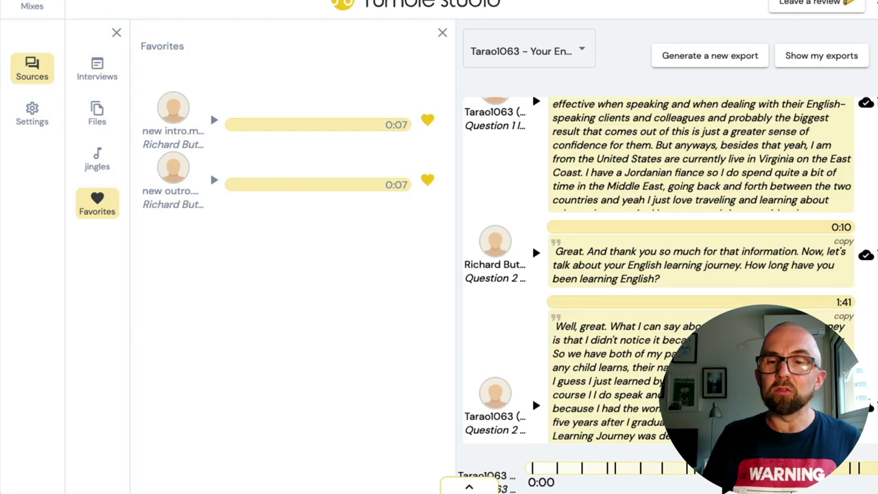
scroll(695, 274, "down", 15)
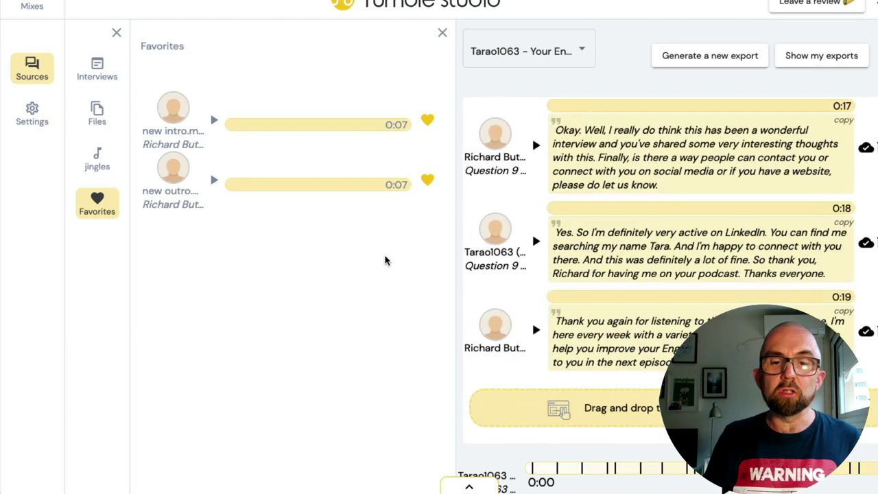
left_click_drag(274, 186, 656, 404)
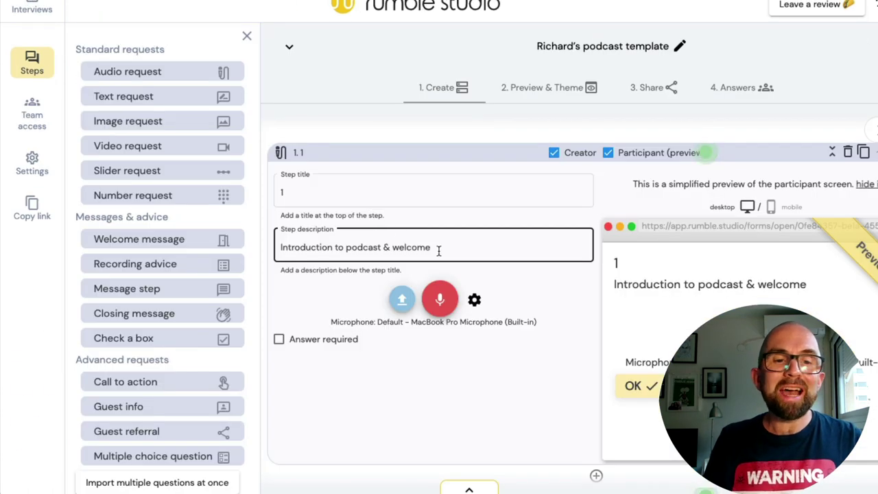
scroll(439, 251, "down", 1)
left_click(447, 264)
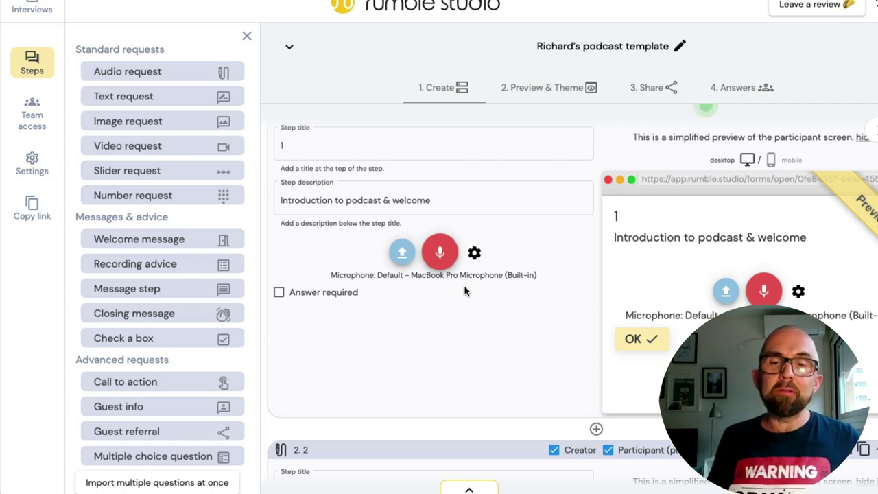
scroll(739, 236, "down", 1)
scroll(739, 236, "down", 4)
scroll(738, 237, "up", 2)
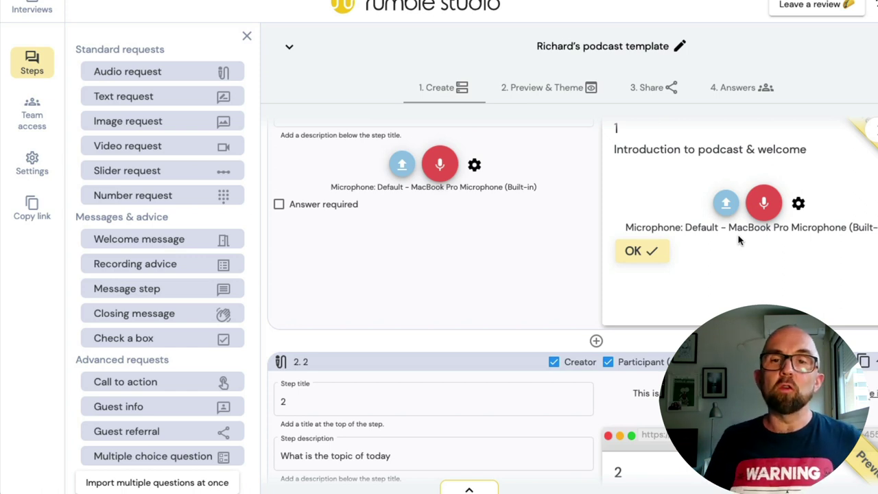
scroll(754, 283, "down", 5)
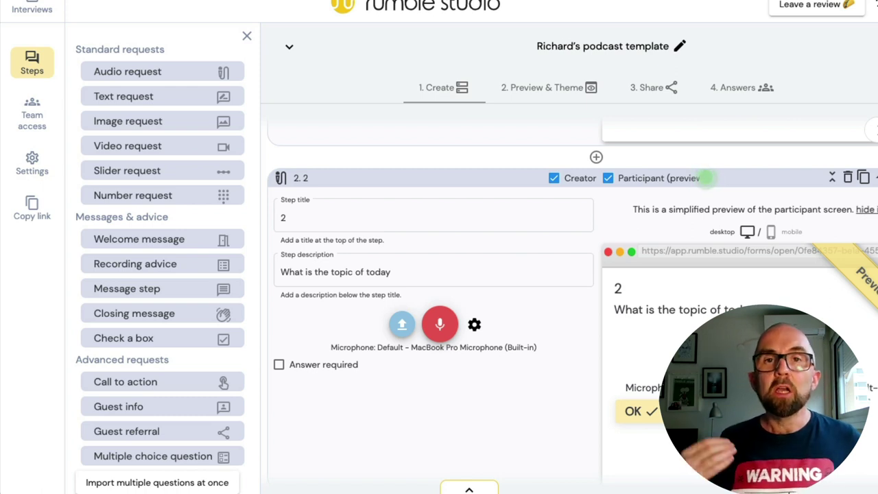
scroll(706, 178, "down", 5)
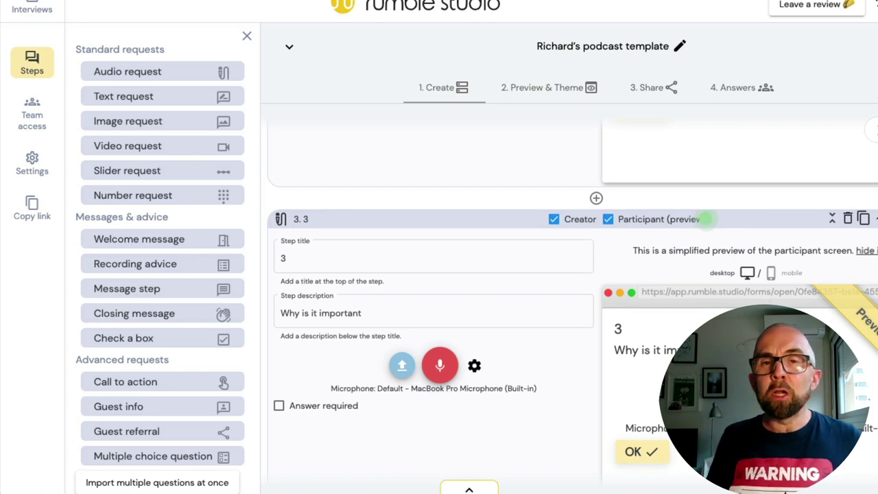
scroll(706, 219, "down", 5)
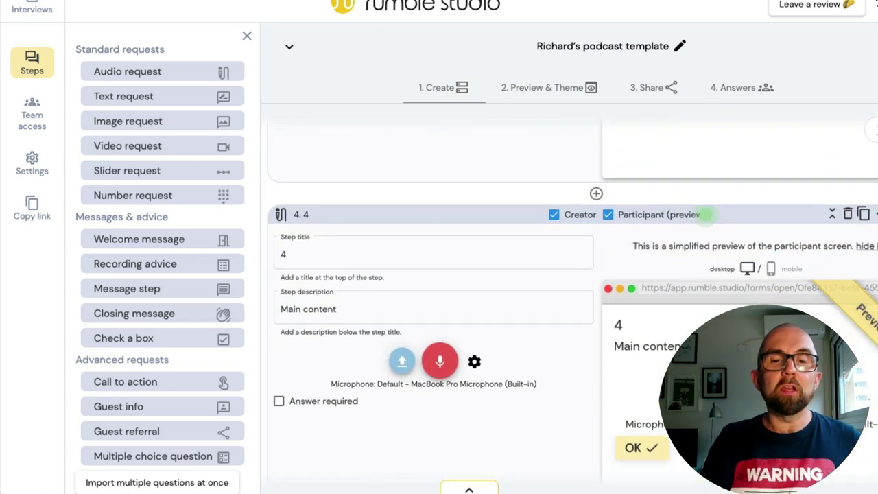
scroll(706, 215, "down", 5)
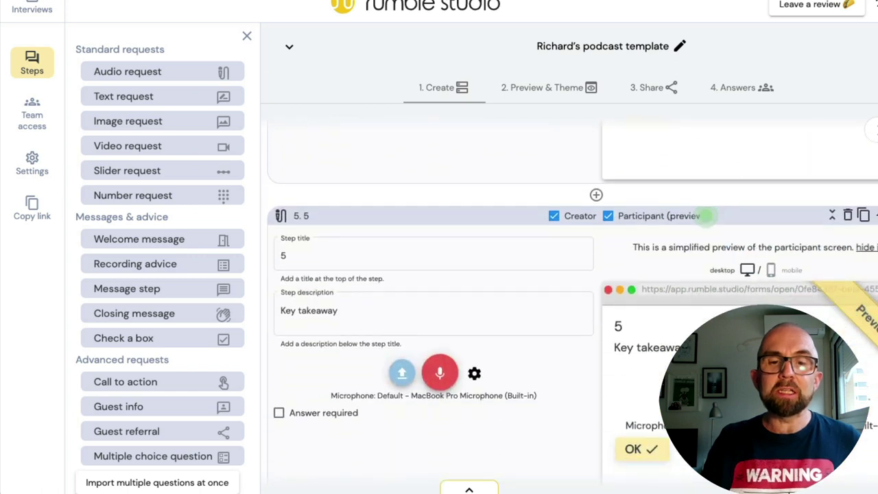